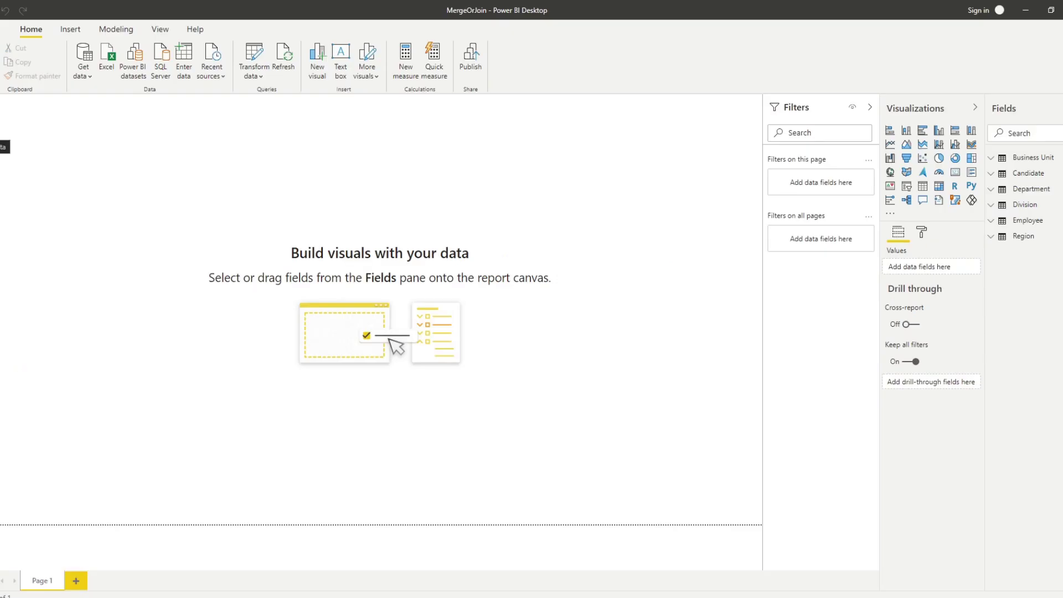
Switch to Data view and inspect the Employee table's rows
click(7, 136)
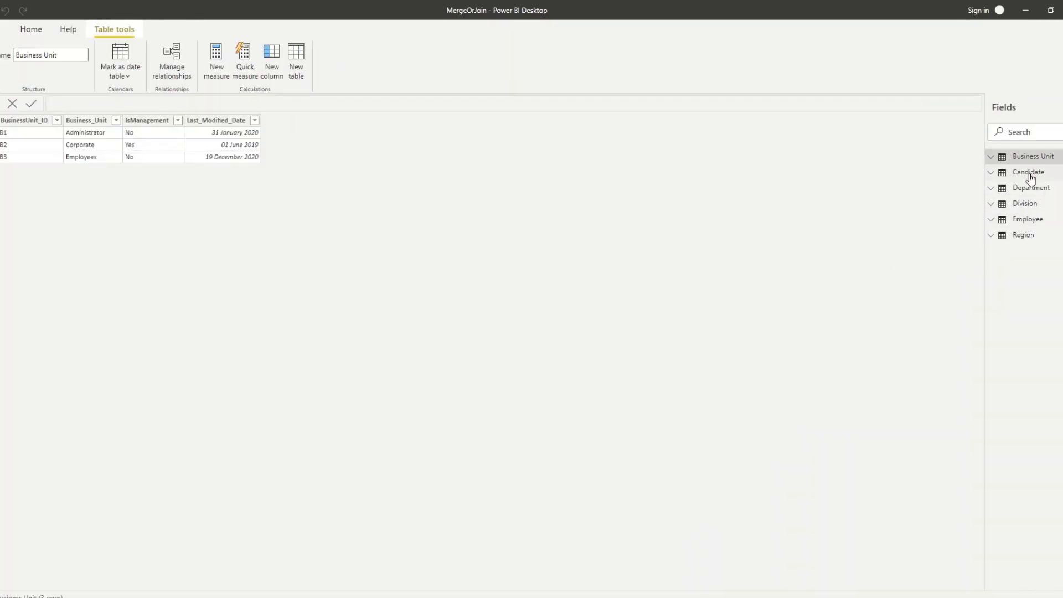
click(1024, 221)
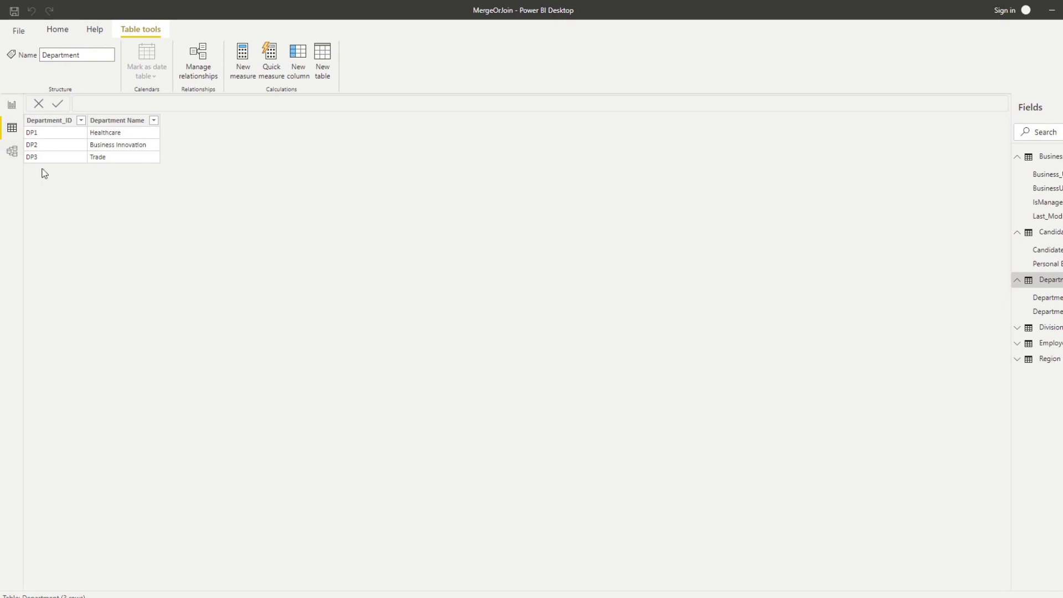
In Model view, link BusinessUnit_ID, Candidate_ID, Department_ID, Region_ID and Division_ID to Employee
click(12, 151)
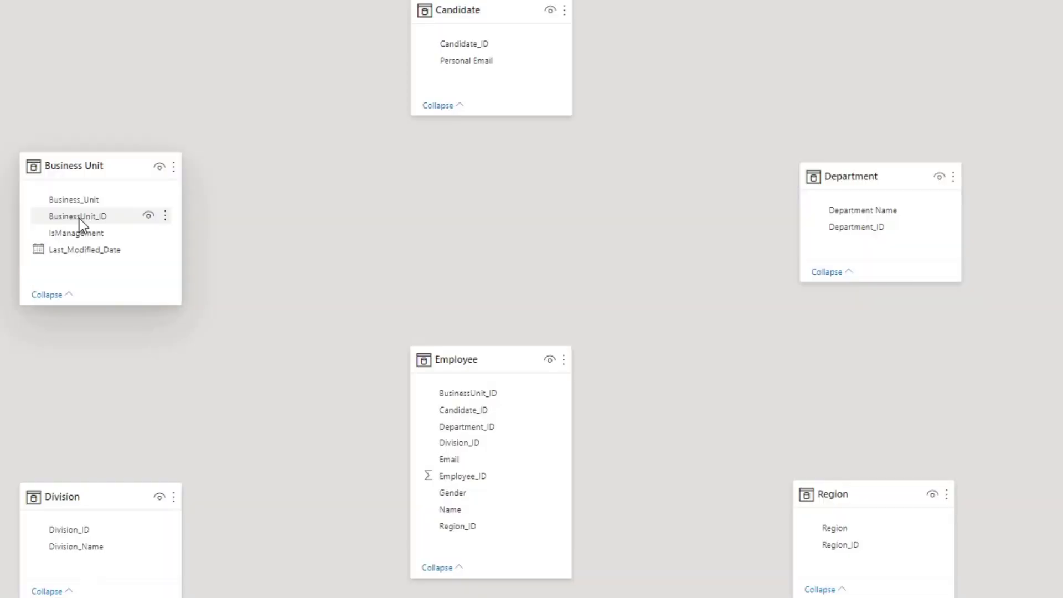
drag(78, 218, 451, 390)
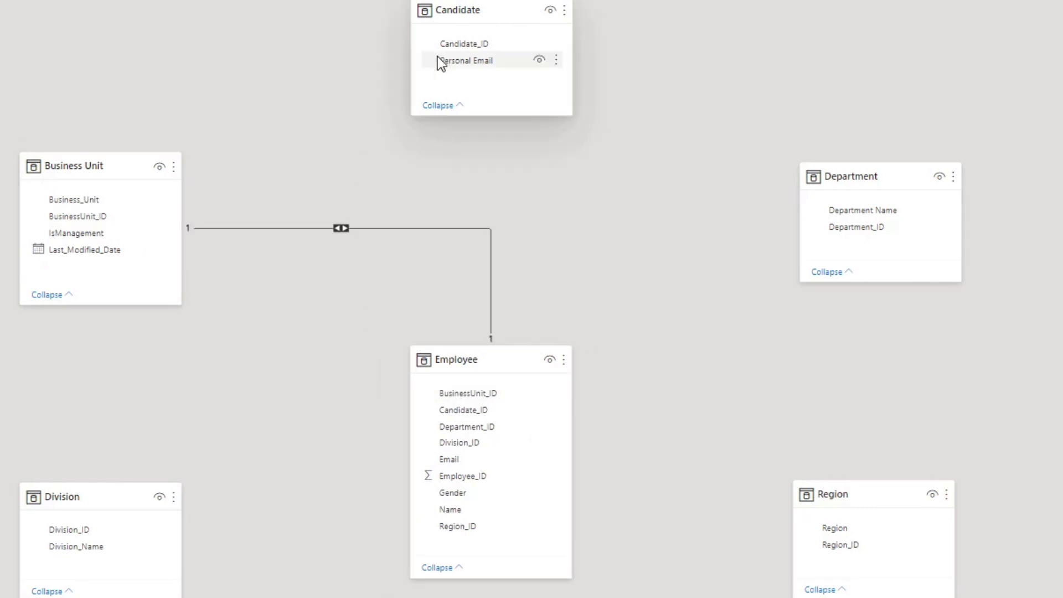
drag(451, 48, 486, 410)
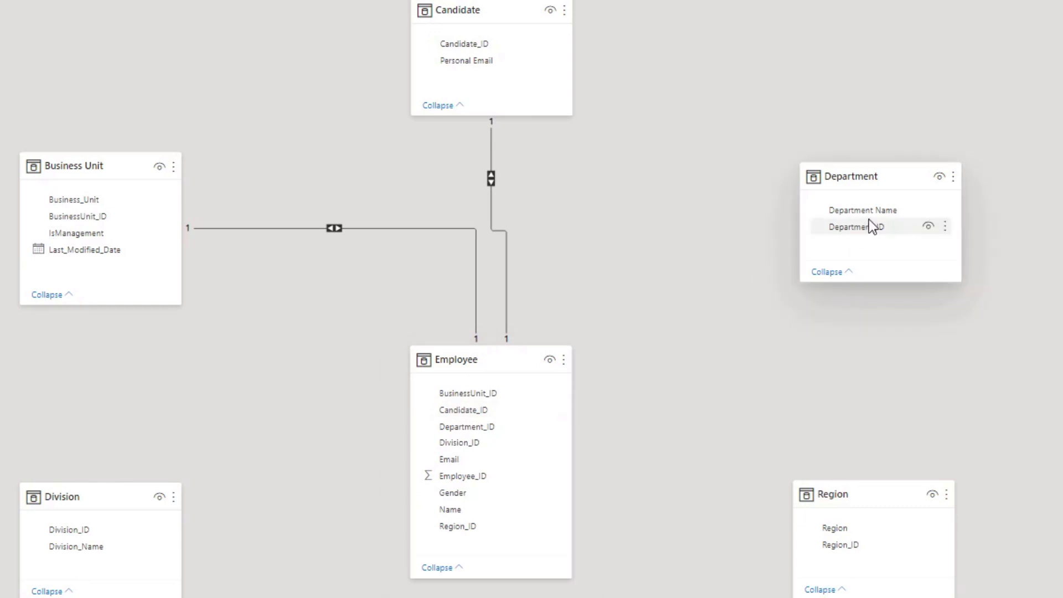
drag(870, 228, 497, 429)
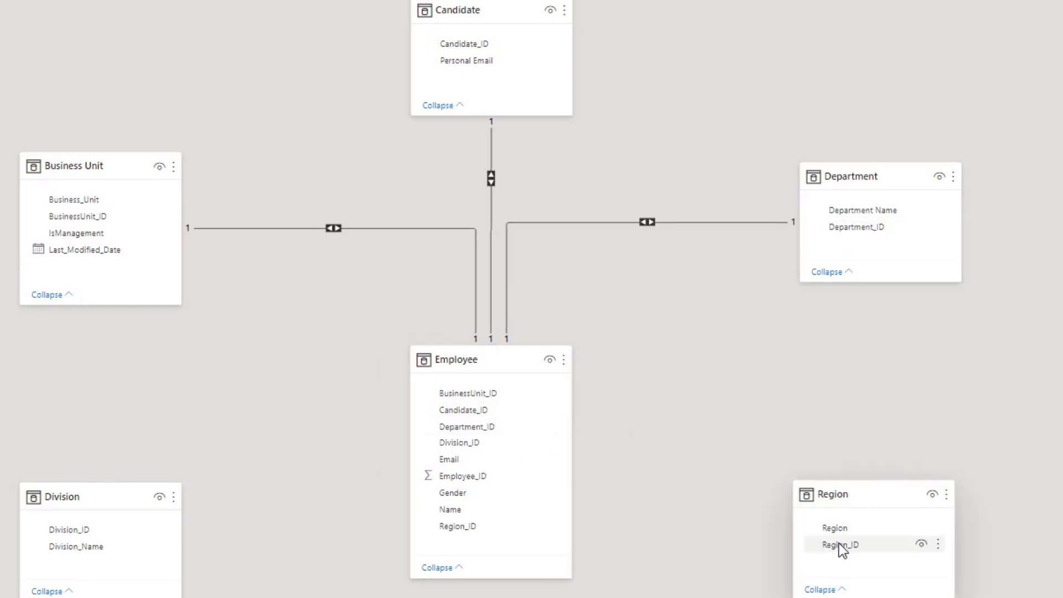
drag(839, 545, 482, 523)
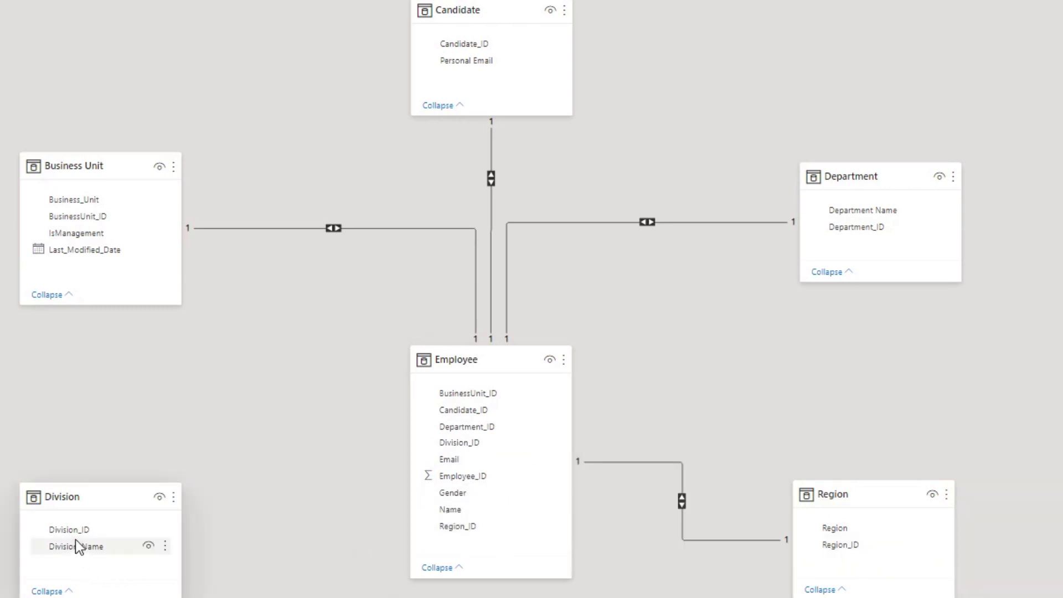
drag(76, 532, 486, 440)
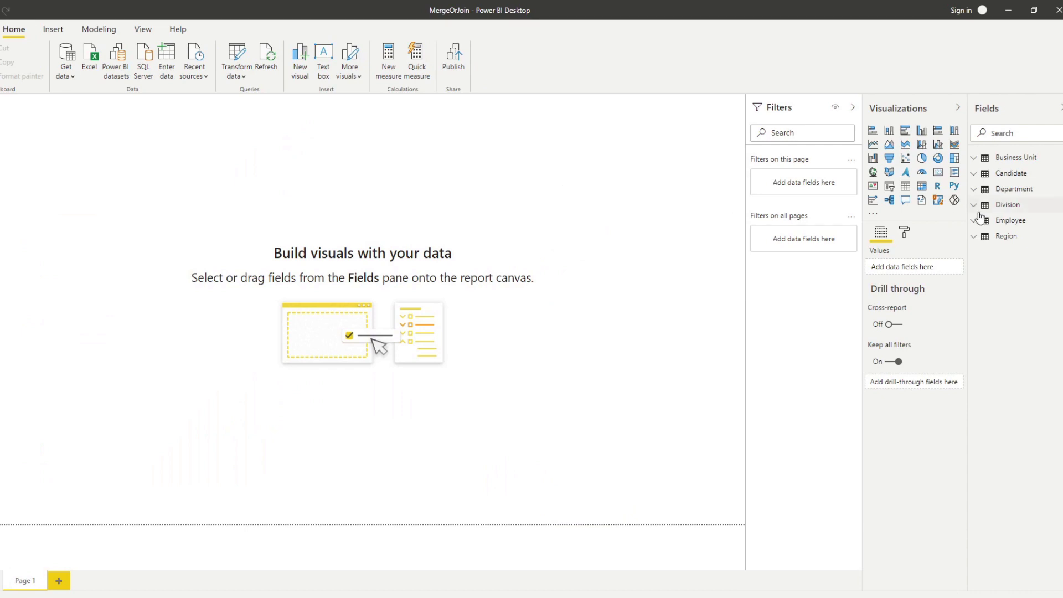
Create a table visual of Employee Name and move it toward the canvas centre
click(975, 223)
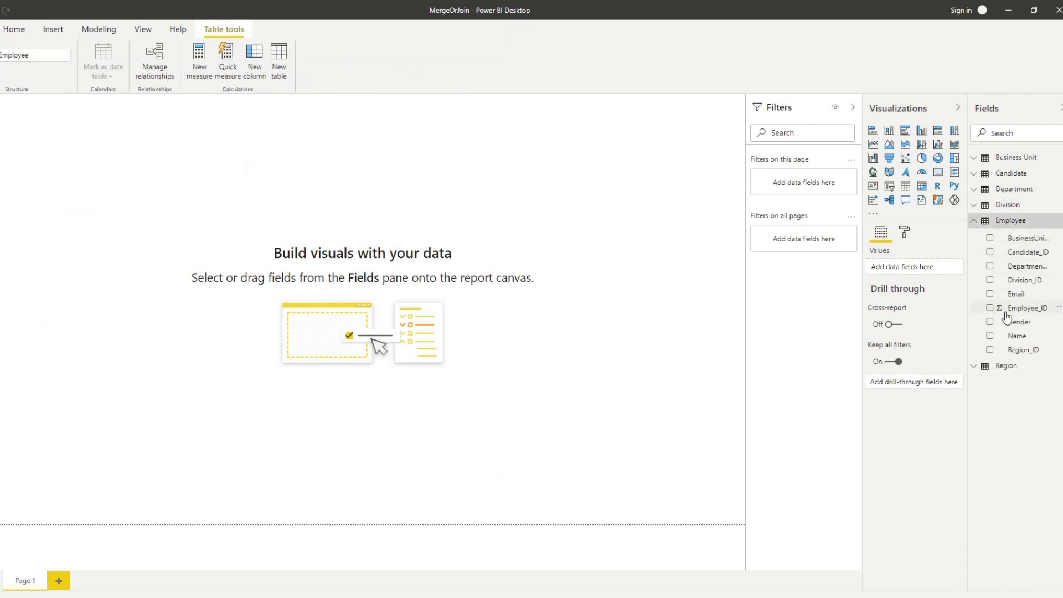
click(990, 336)
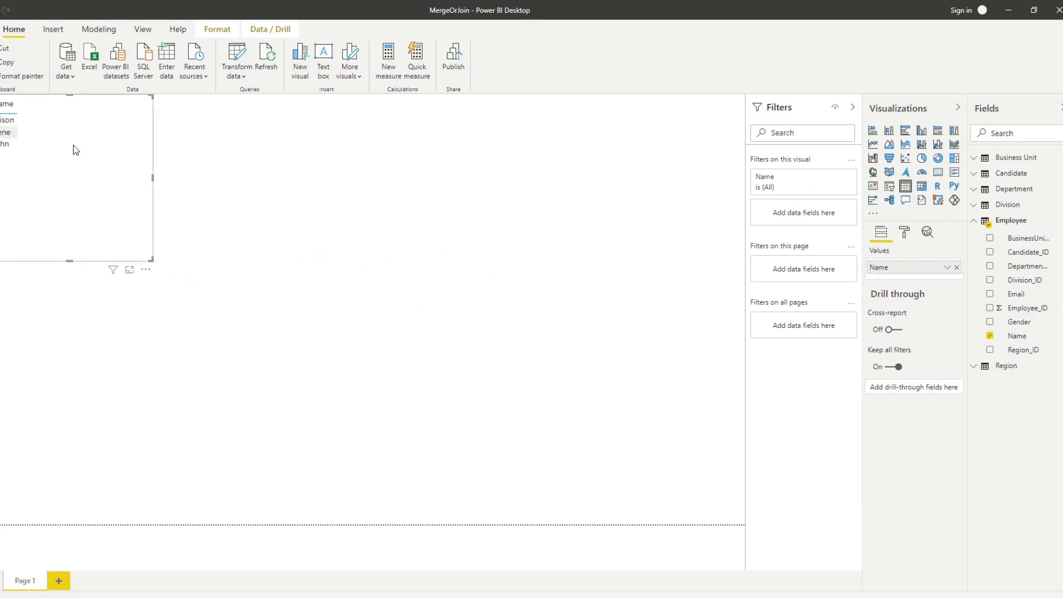
drag(75, 145, 276, 292)
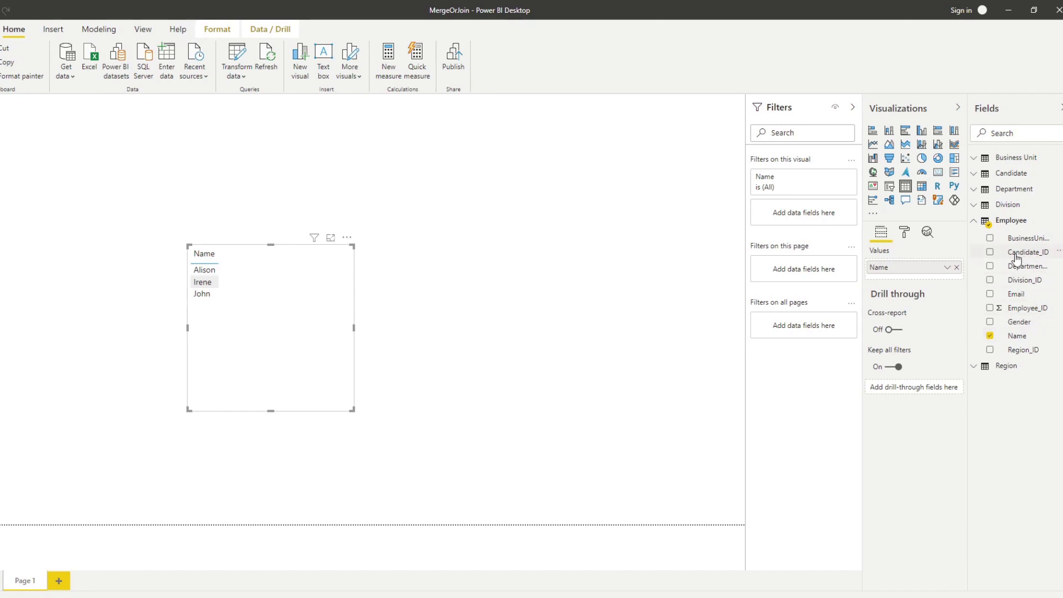
Add Candidate's Personal Email and Business Unit's Business_Unit as columns in the table
click(977, 173)
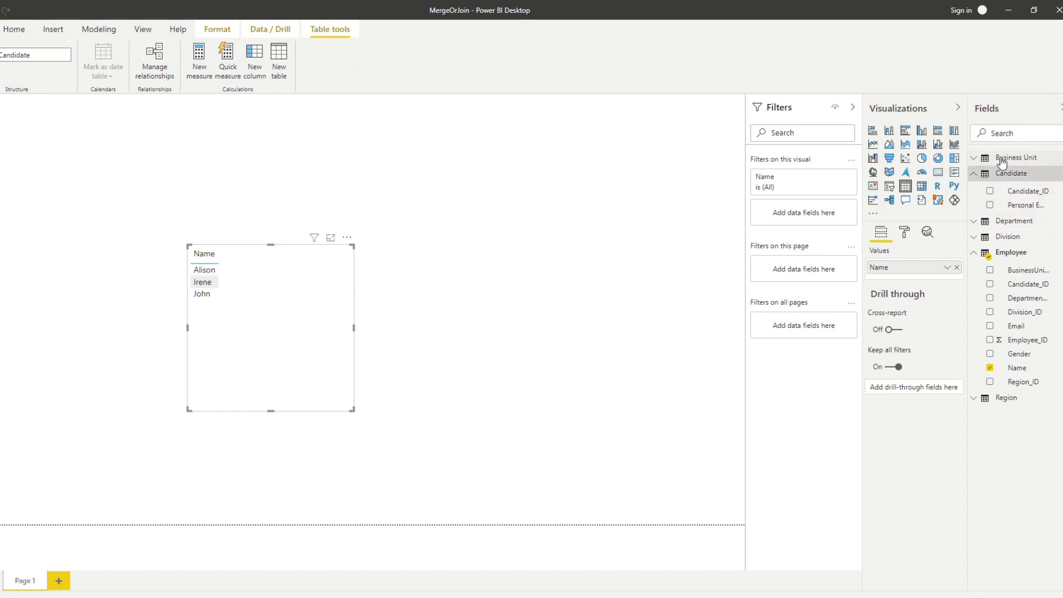
drag(968, 221, 949, 222)
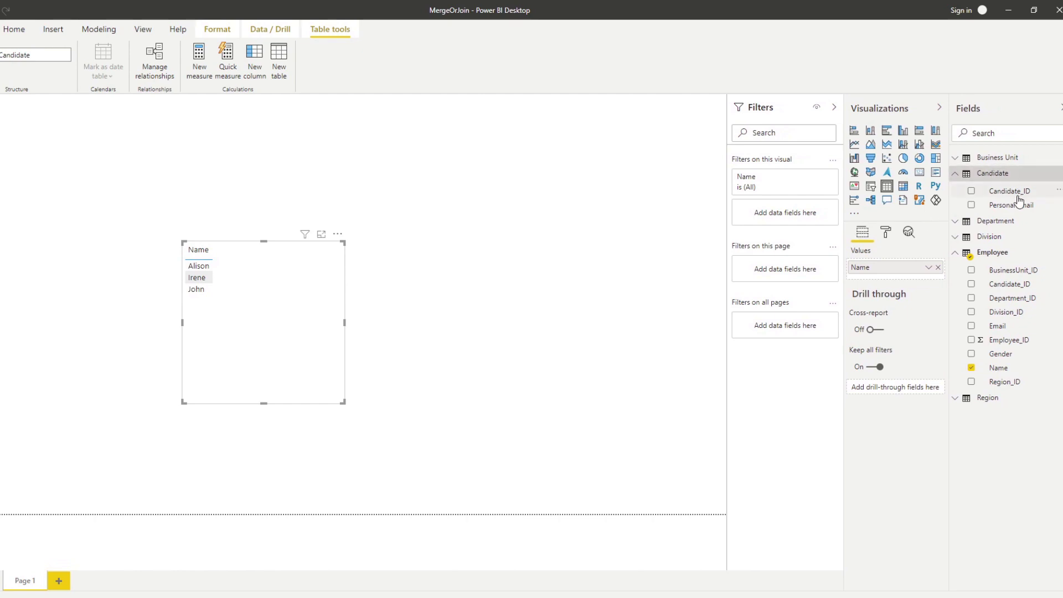
drag(1014, 212, 273, 310)
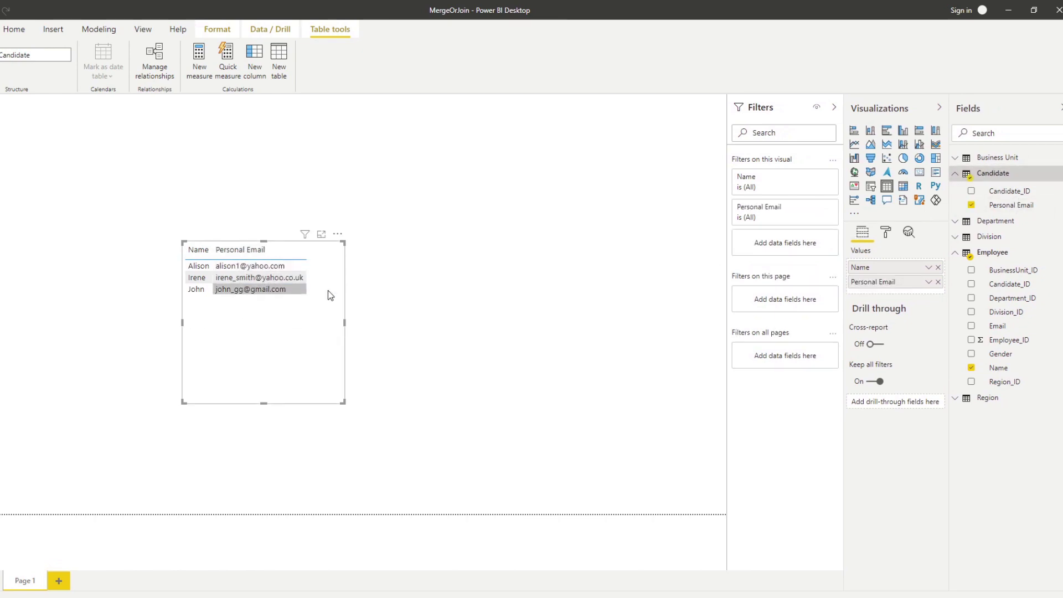
click(997, 158)
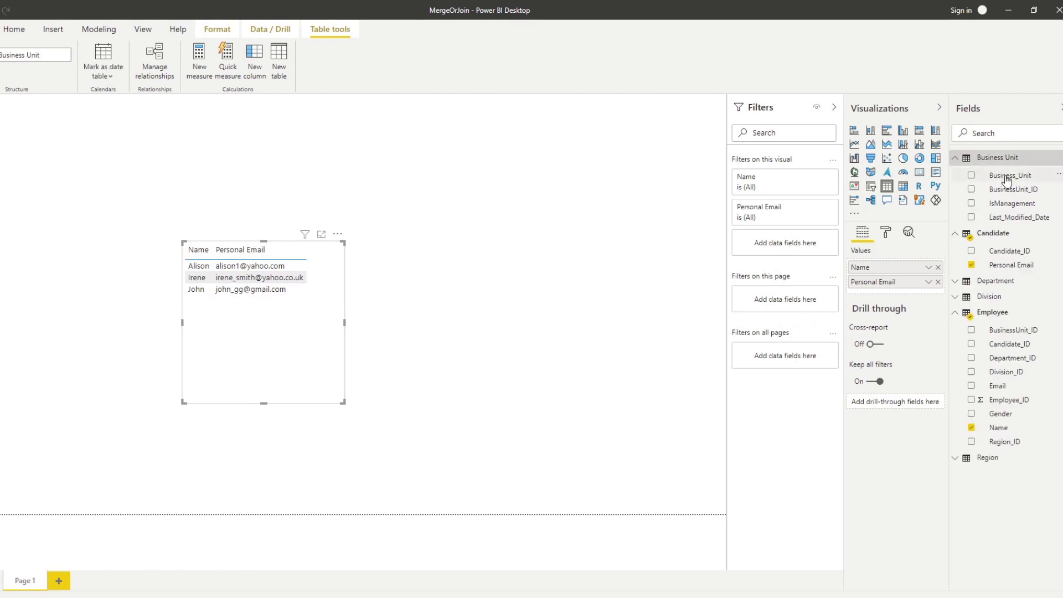
drag(1009, 174, 324, 341)
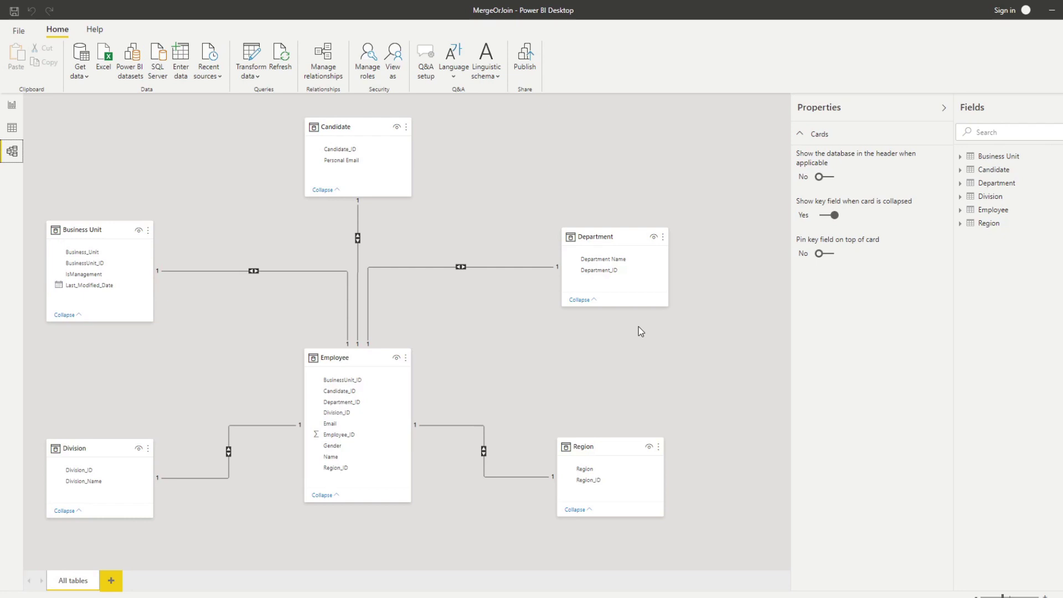
Use Transform data to open the Power Query Editor on the Employee query
click(253, 53)
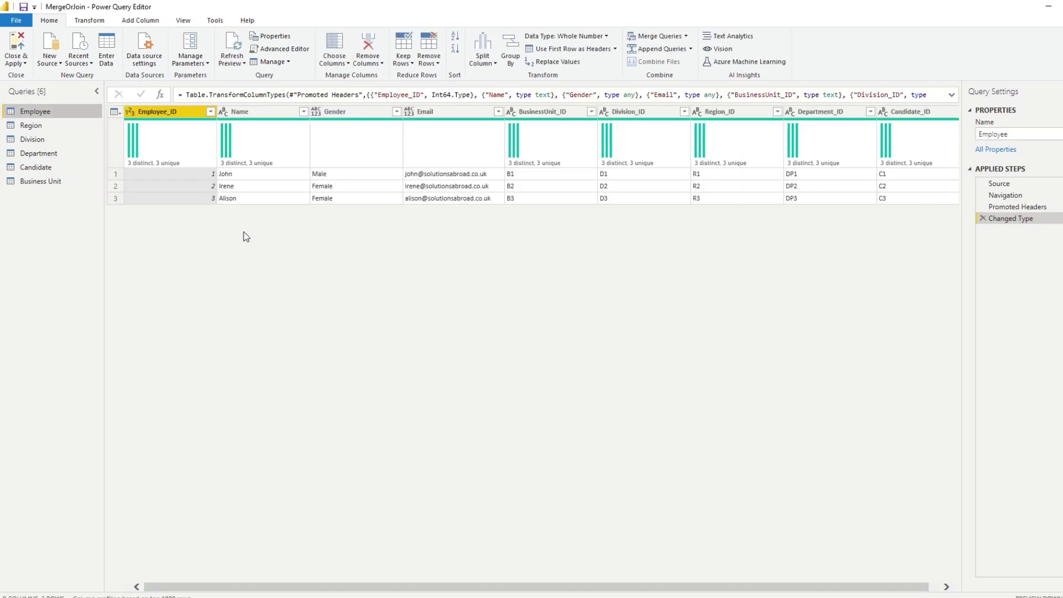
drag(319, 586, 329, 586)
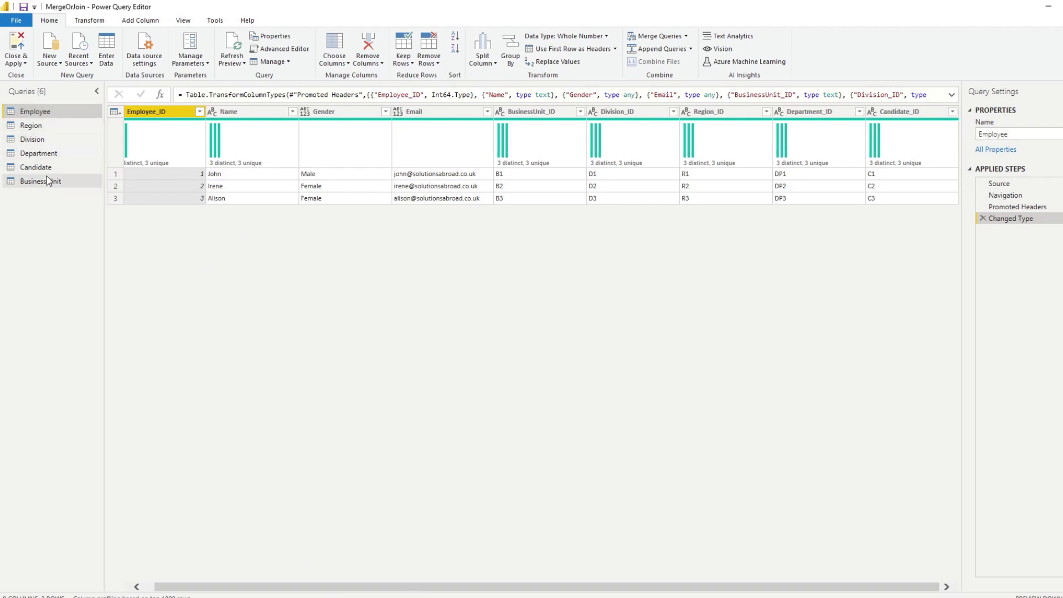
scroll(289, 372, left, 1)
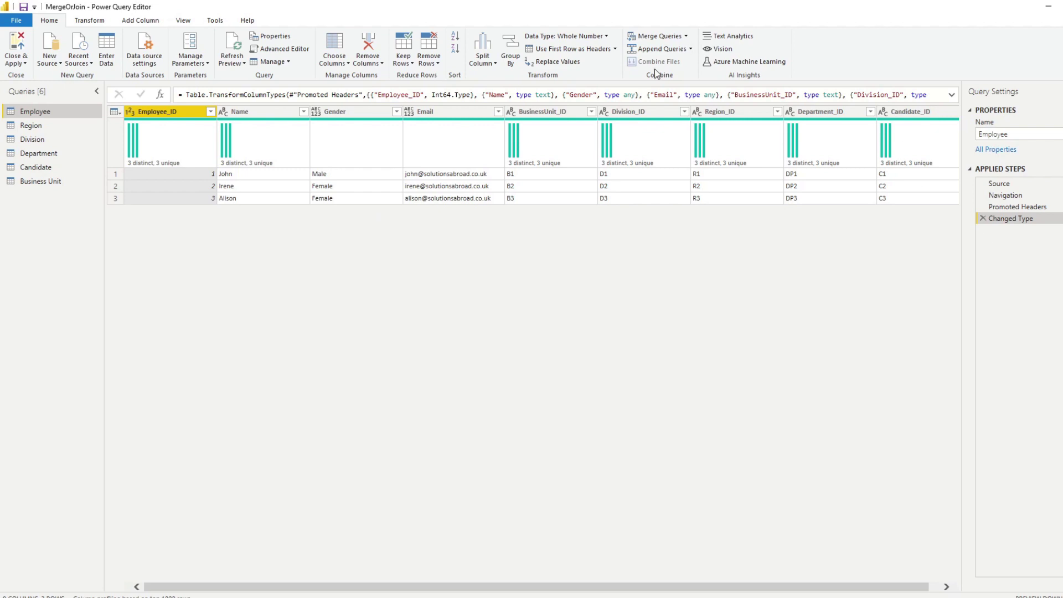
Merge the Region query into Employee, matching on Region_ID in both tables
click(653, 37)
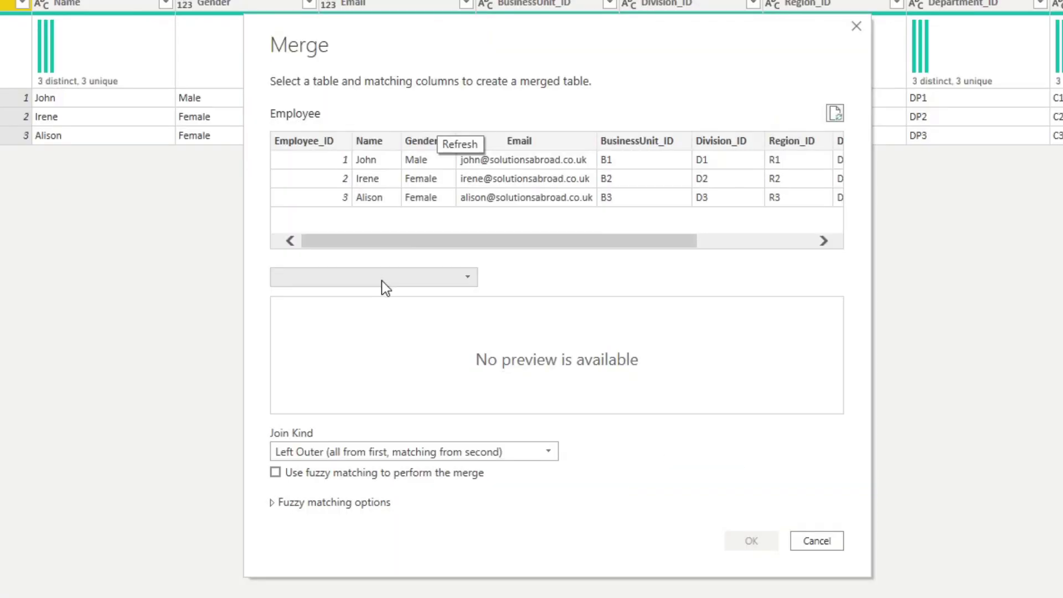
click(381, 281)
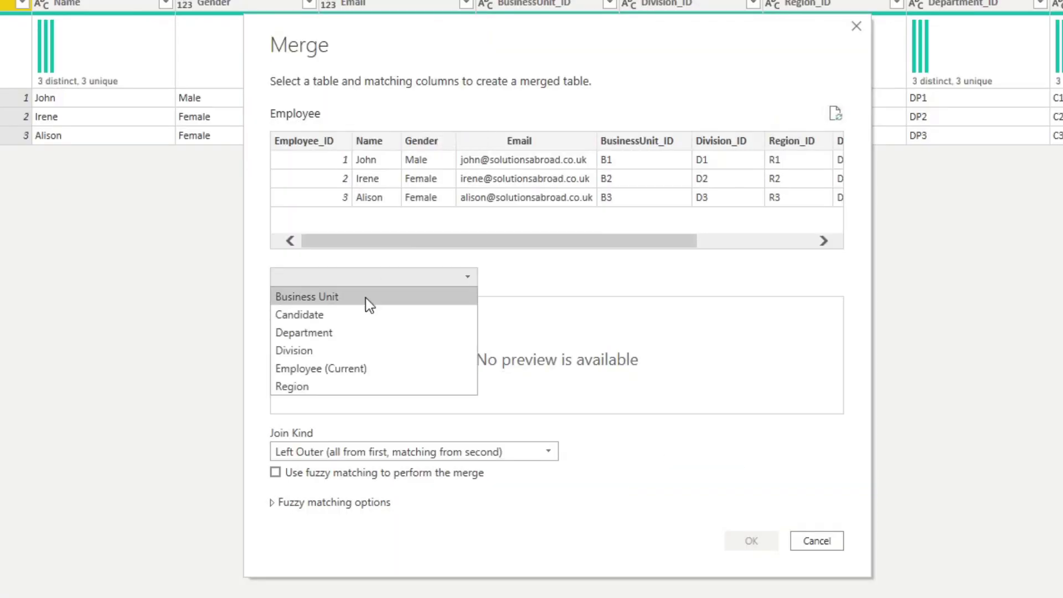
click(303, 388)
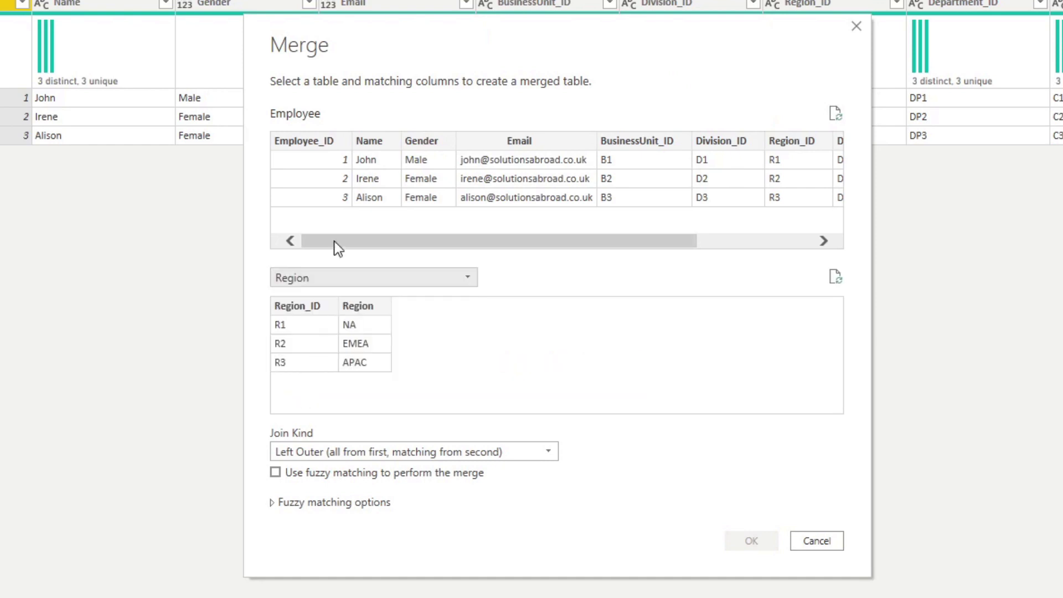
click(786, 141)
click(310, 303)
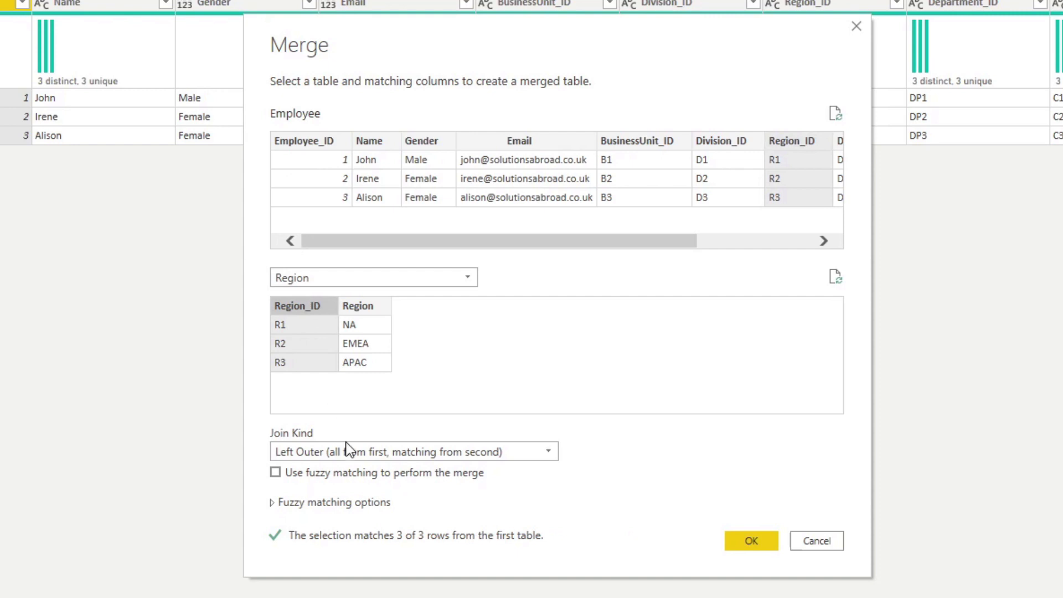
click(747, 541)
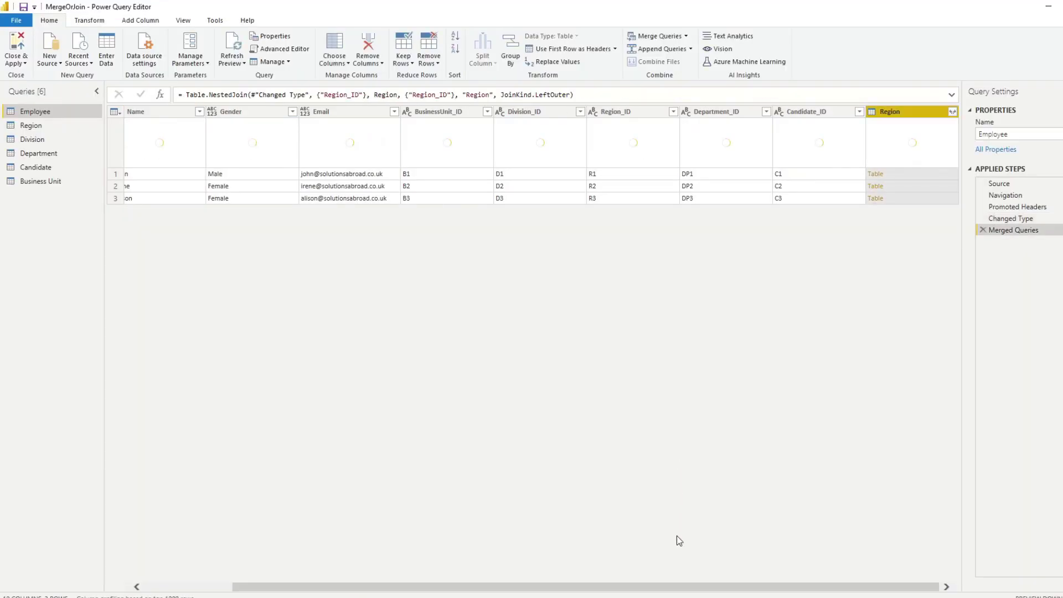
Expand the merged Region column to Region only, without the column-name prefix
click(953, 112)
click(812, 182)
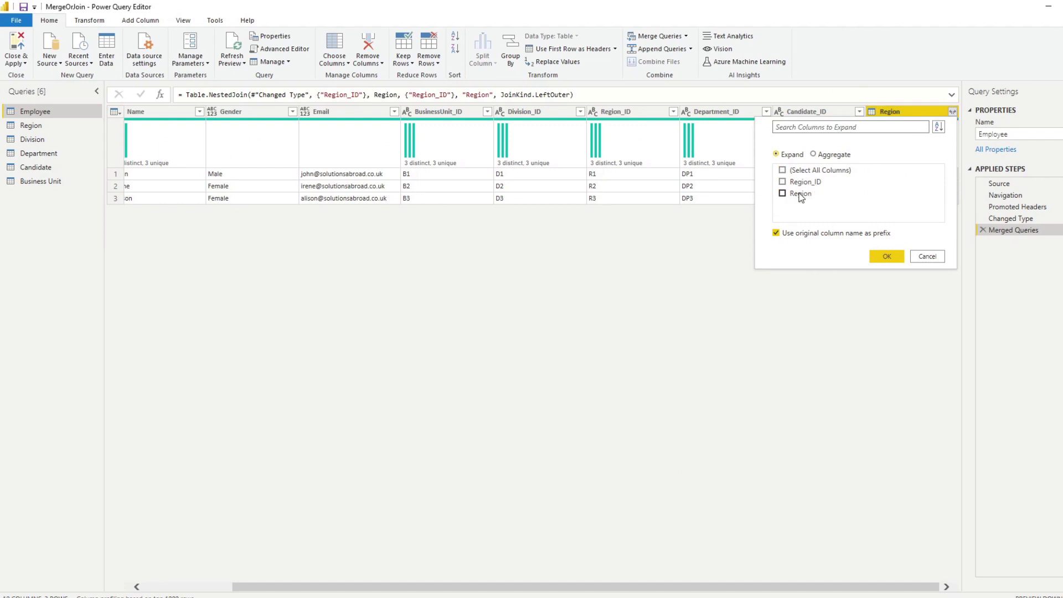
click(795, 232)
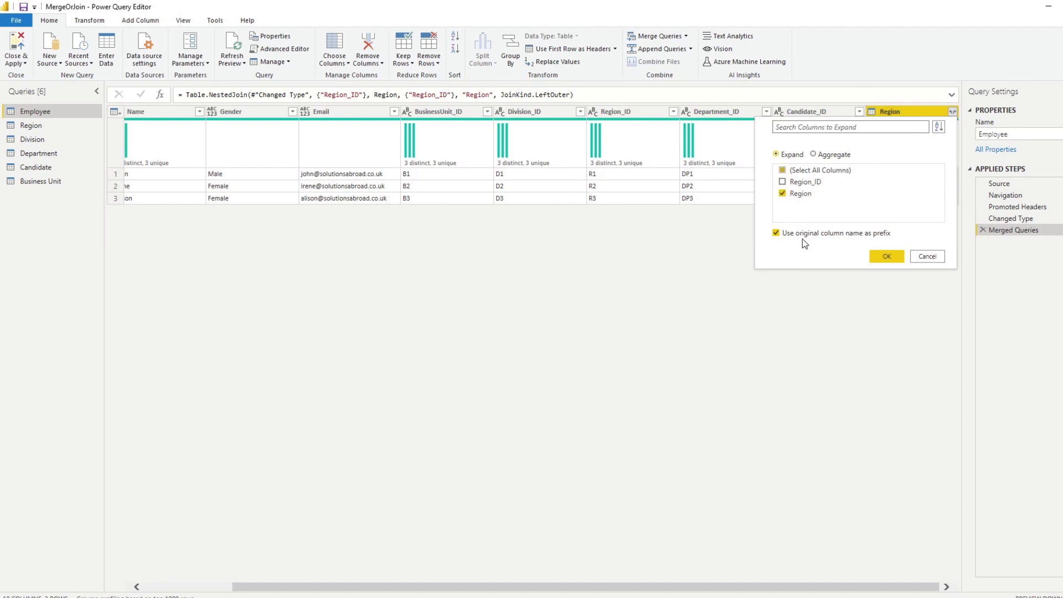
click(887, 256)
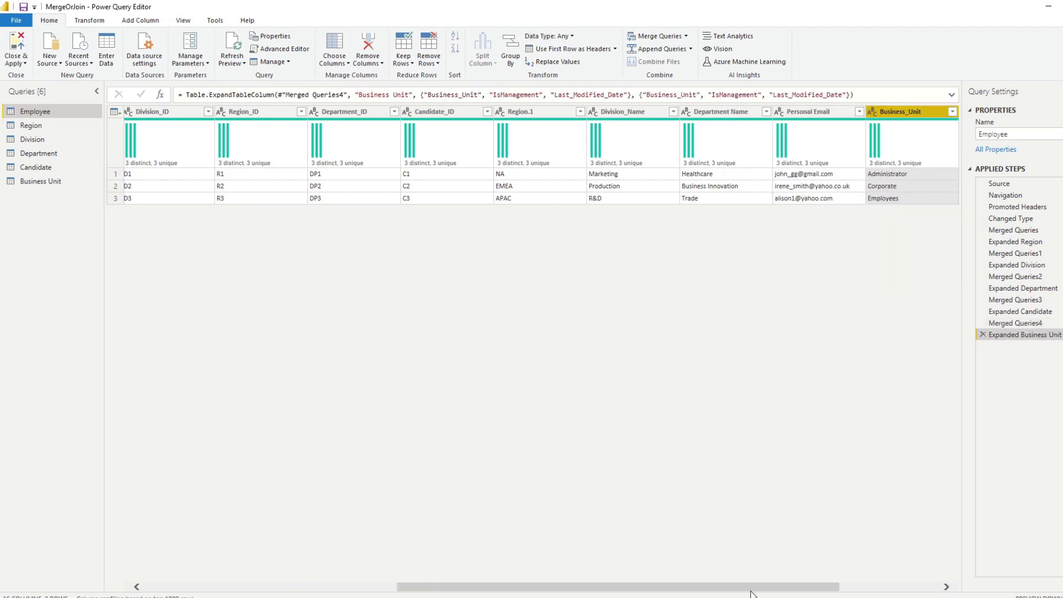
Open the Region query, showing R1 NA, R2 EMEA and R3 APAC
drag(754, 587, 479, 579)
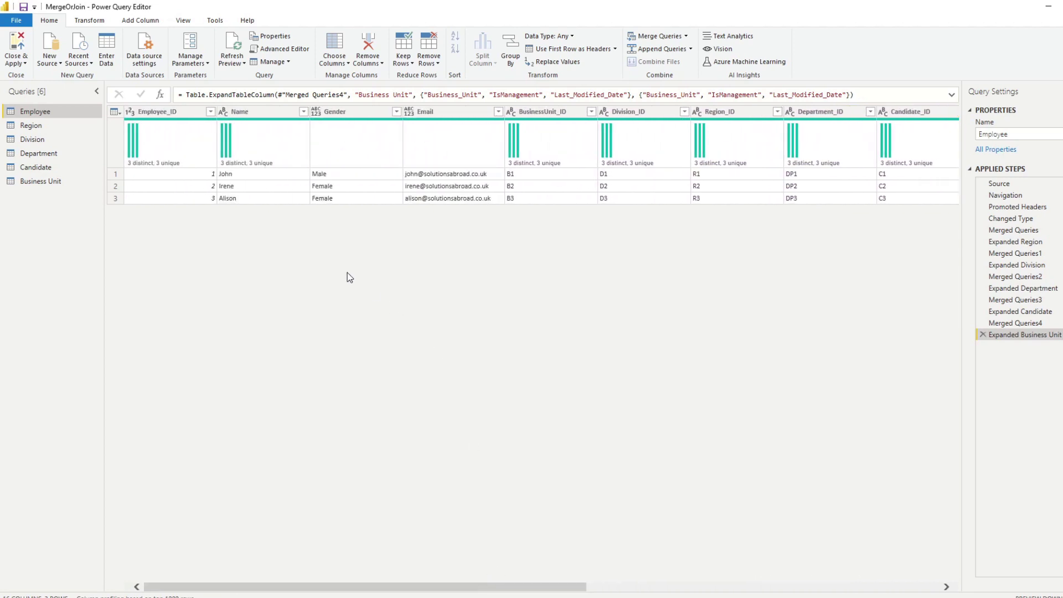
click(39, 127)
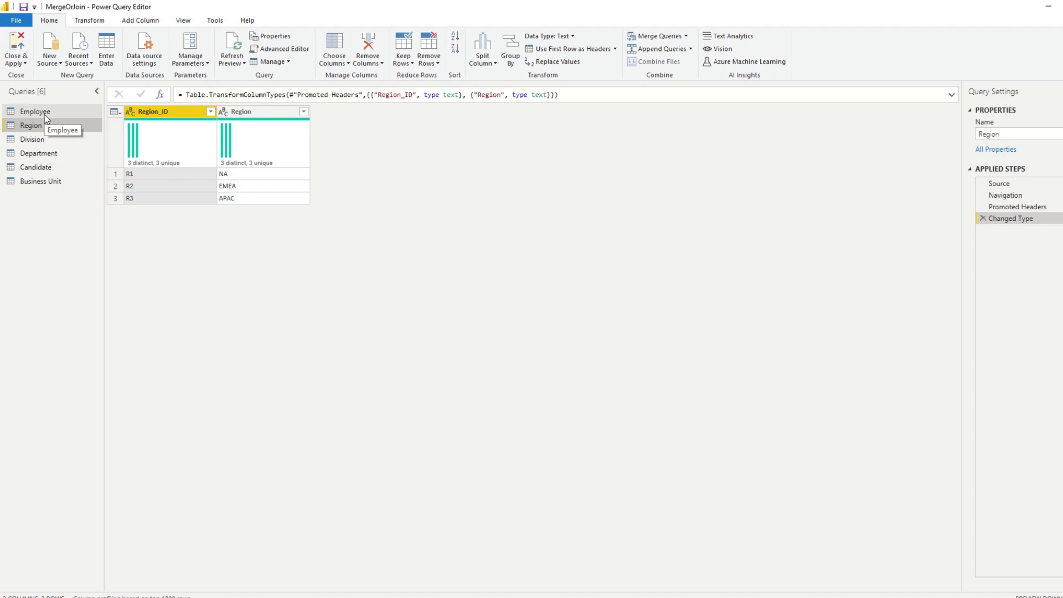
Disable loading for the Region and Division queries, accepting the data loss warnings
click(46, 115)
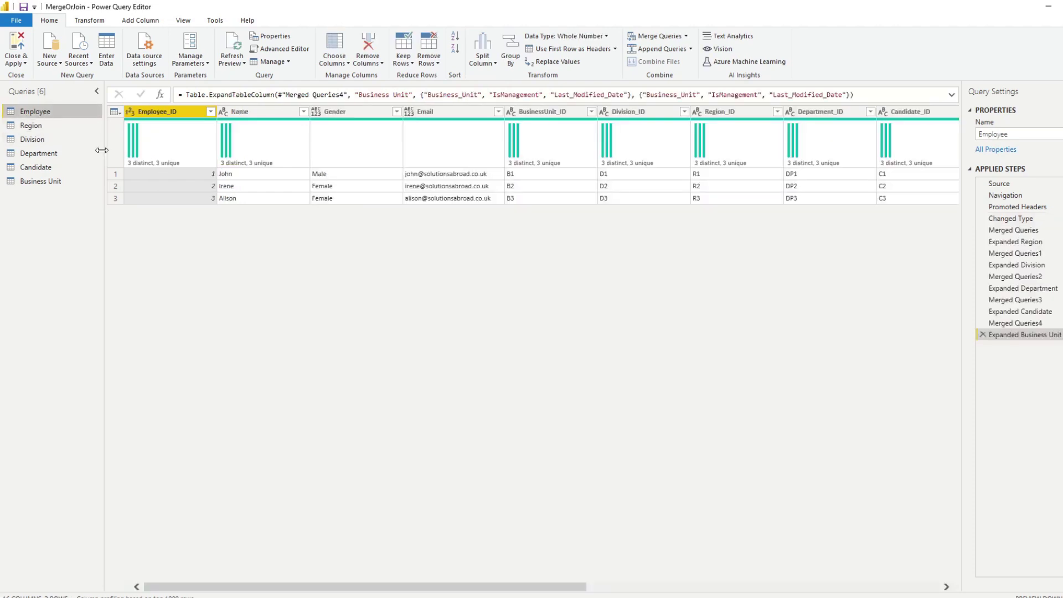
click(36, 127)
right_click(36, 126)
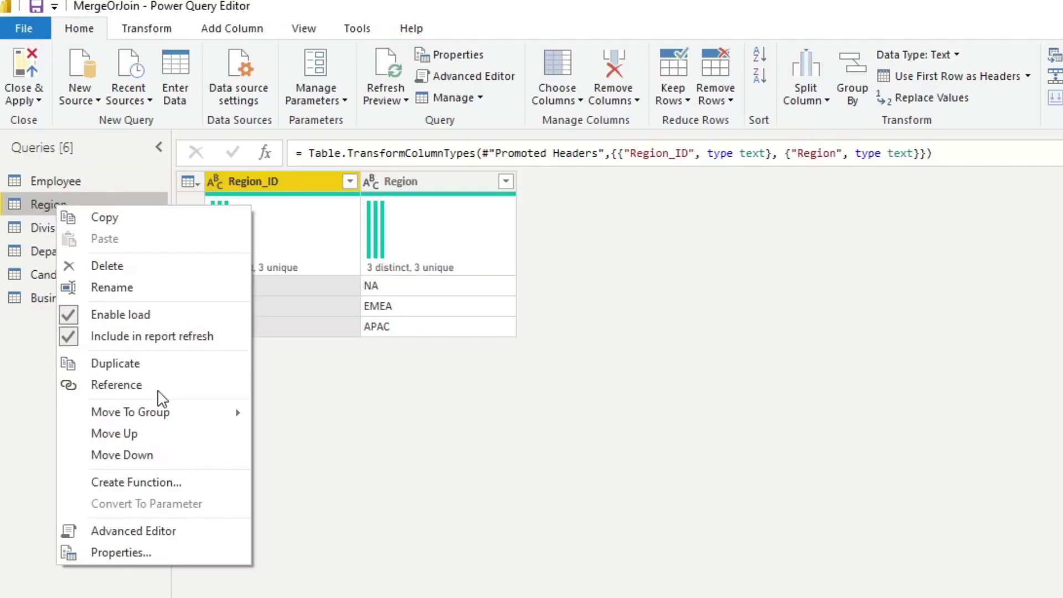
click(150, 314)
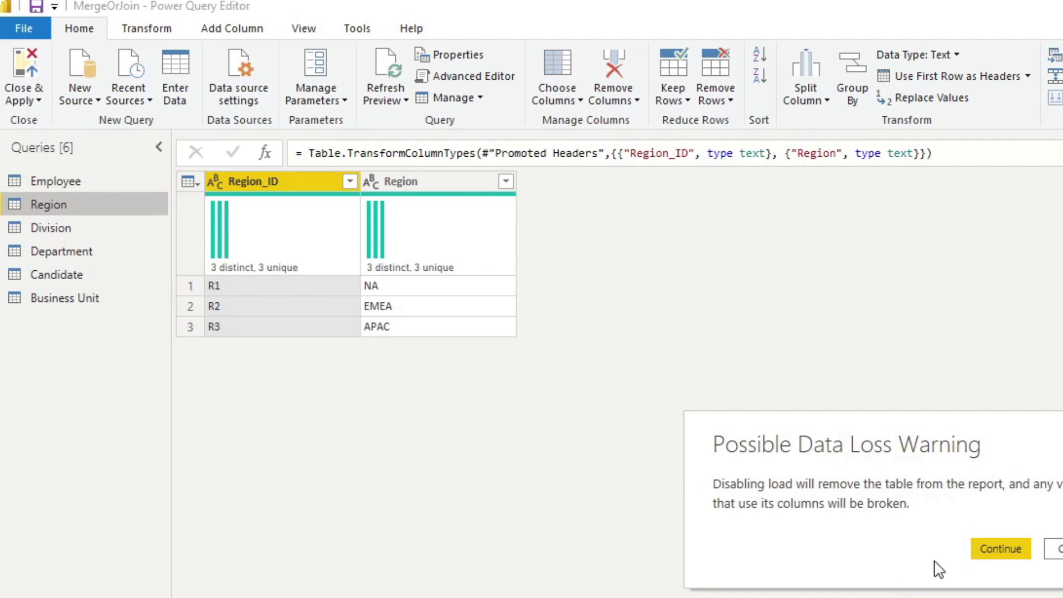
click(1000, 549)
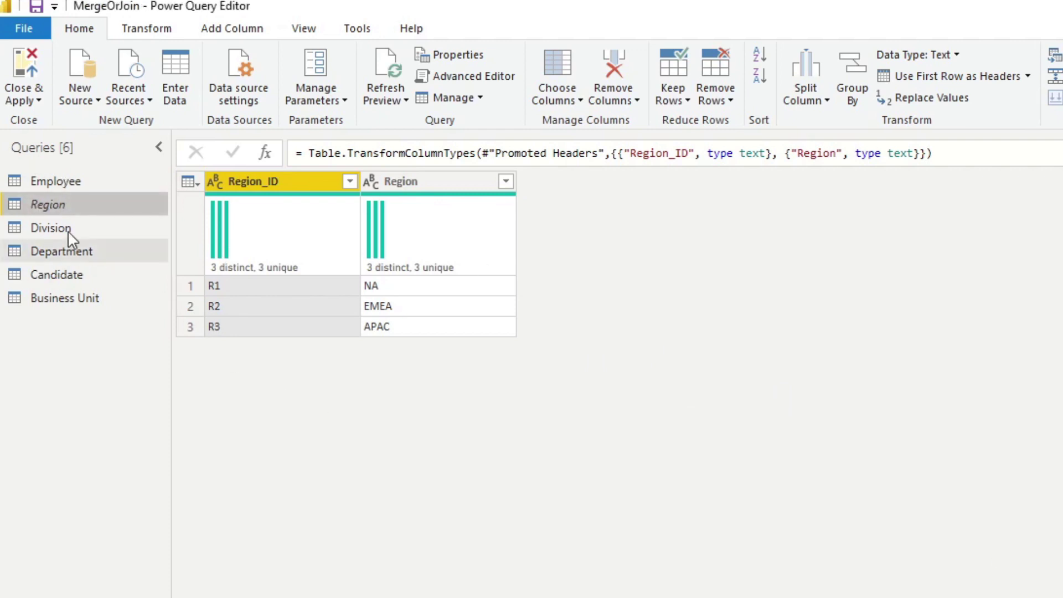
right_click(71, 239)
click(148, 344)
click(1000, 548)
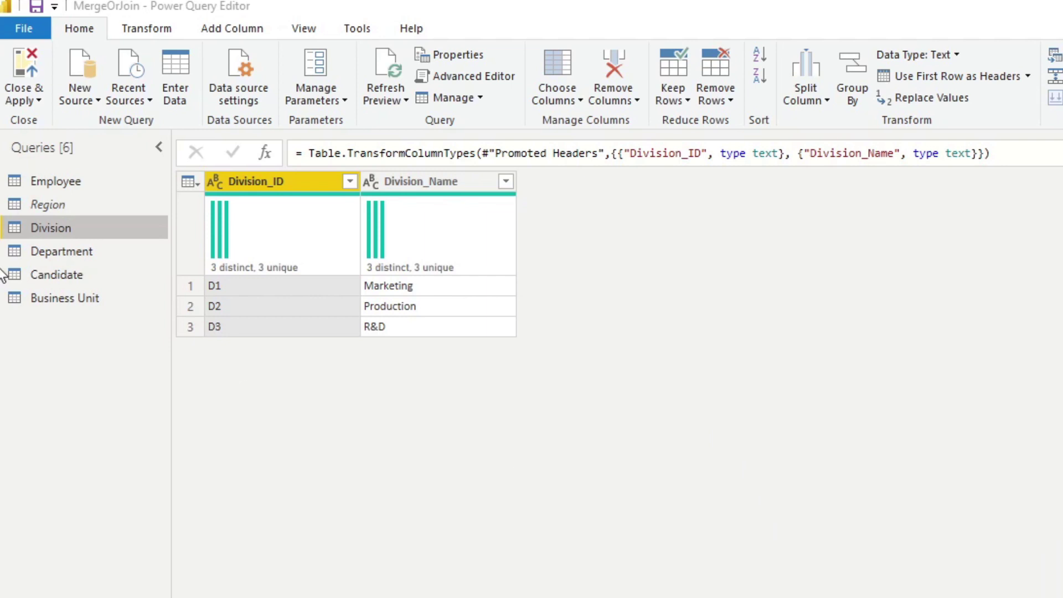
Disable loading for the Department, Candidate and Business Unit queries as well
click(81, 252)
right_click(81, 252)
click(121, 360)
key(Return)
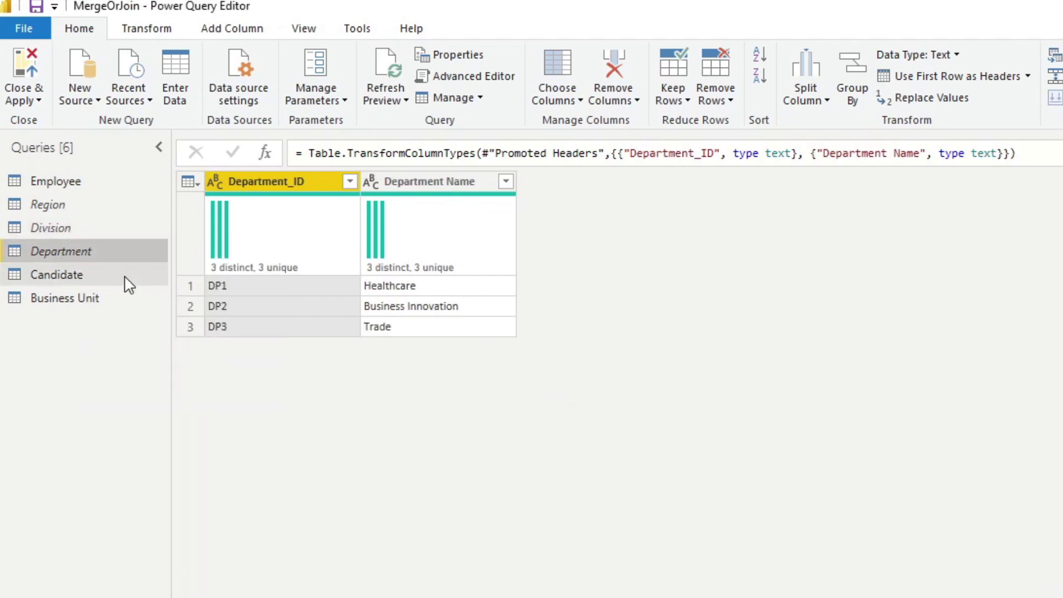
right_click(94, 275)
click(147, 377)
key(Return)
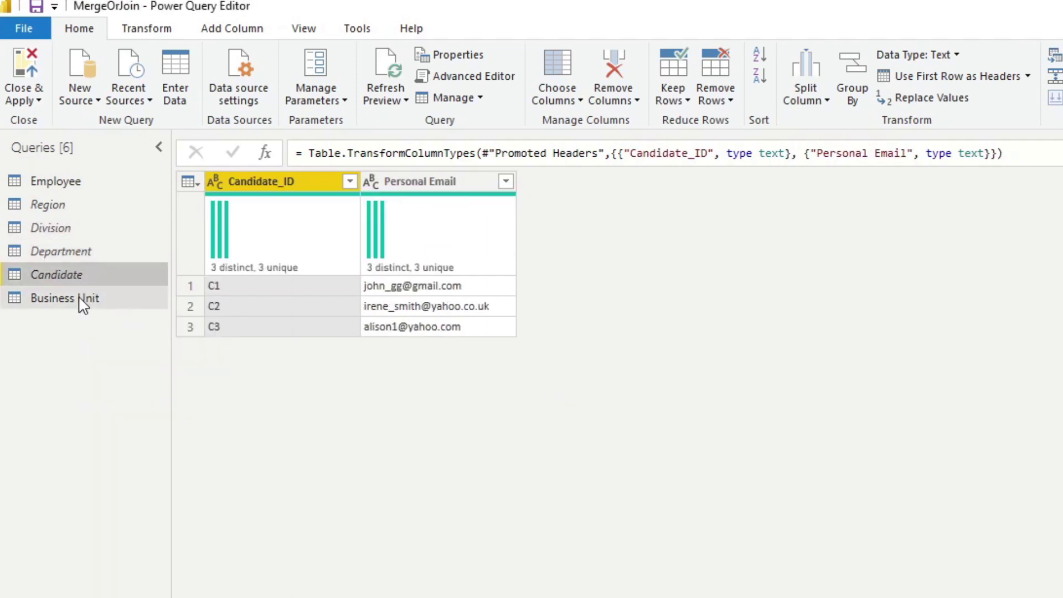
click(67, 298)
right_click(68, 298)
click(147, 404)
click(1002, 549)
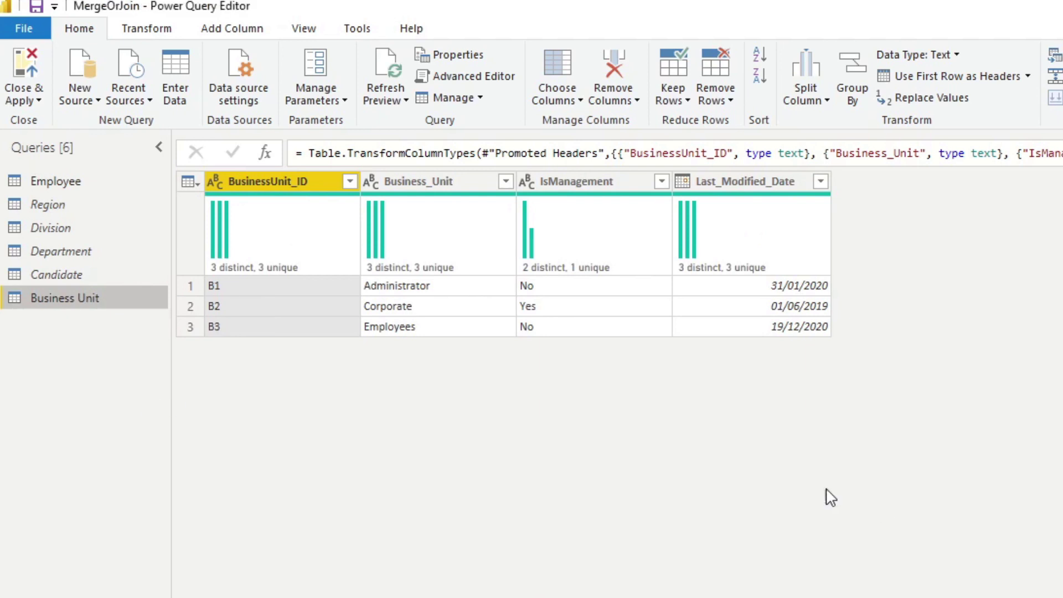
Close & Apply the query changes and move the Employee card up in the model
click(19, 63)
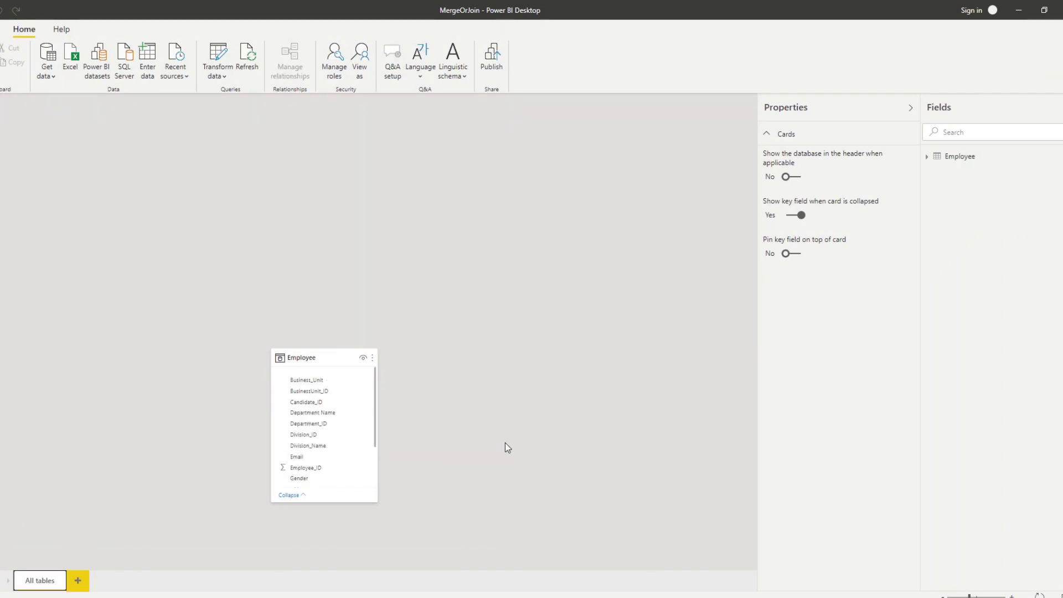
drag(315, 359, 312, 258)
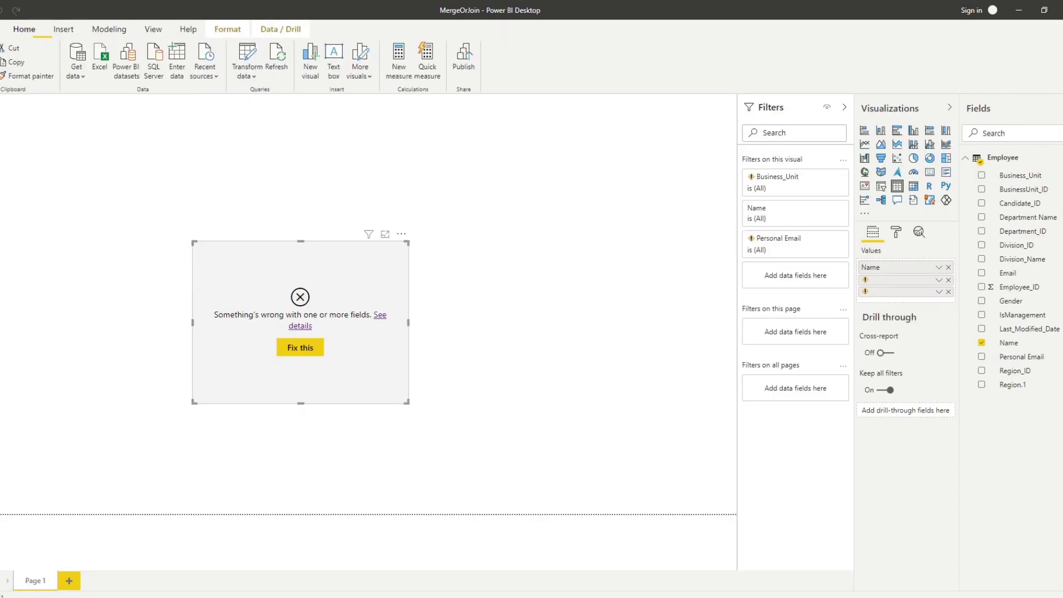
Remove the broken field and the Personal Email and Business_Unit filters, then fix the visual
click(948, 292)
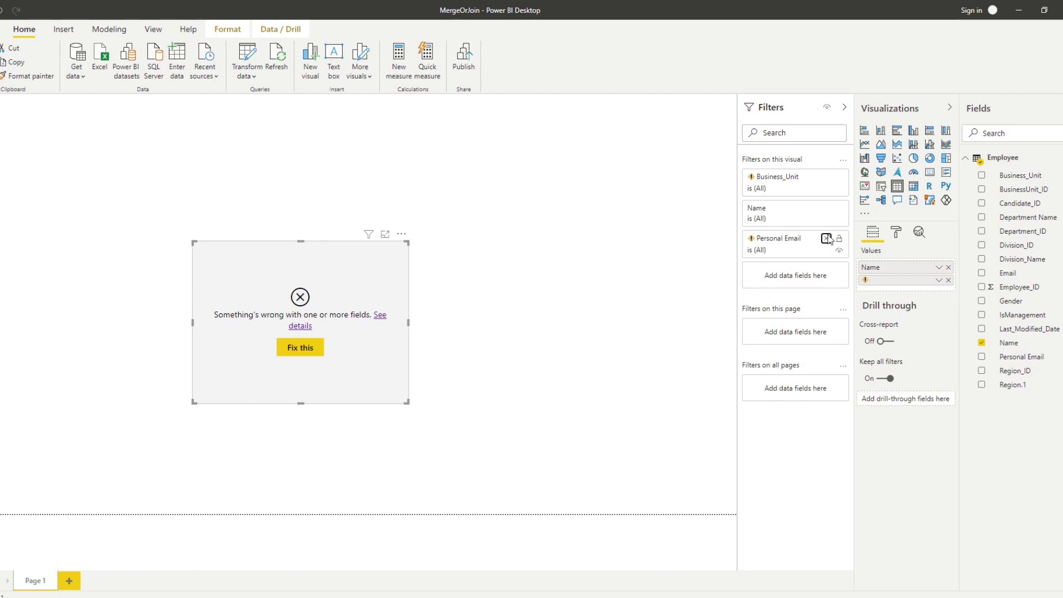
click(826, 238)
click(825, 178)
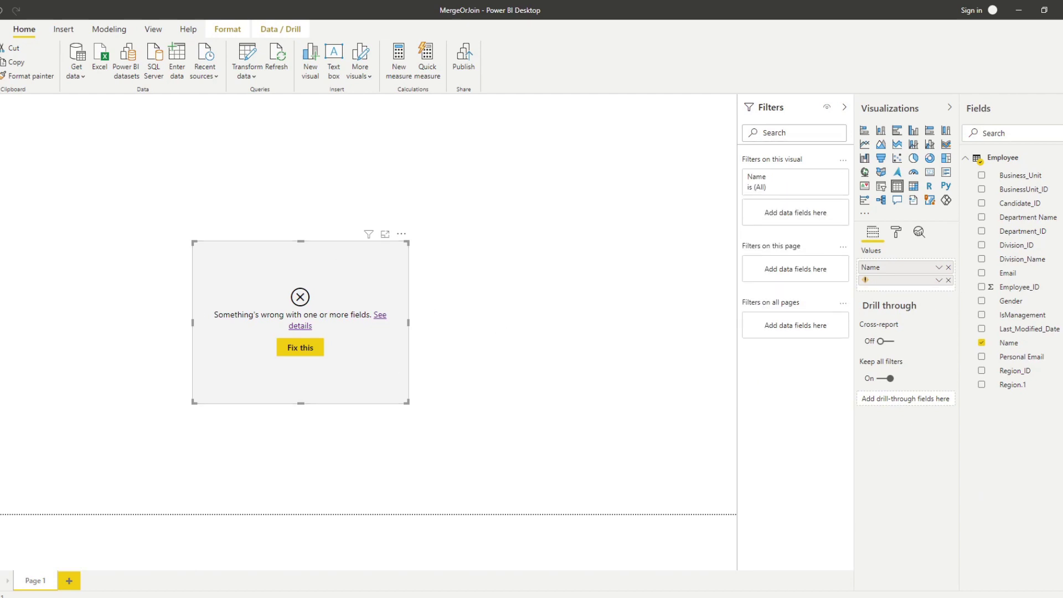
click(310, 347)
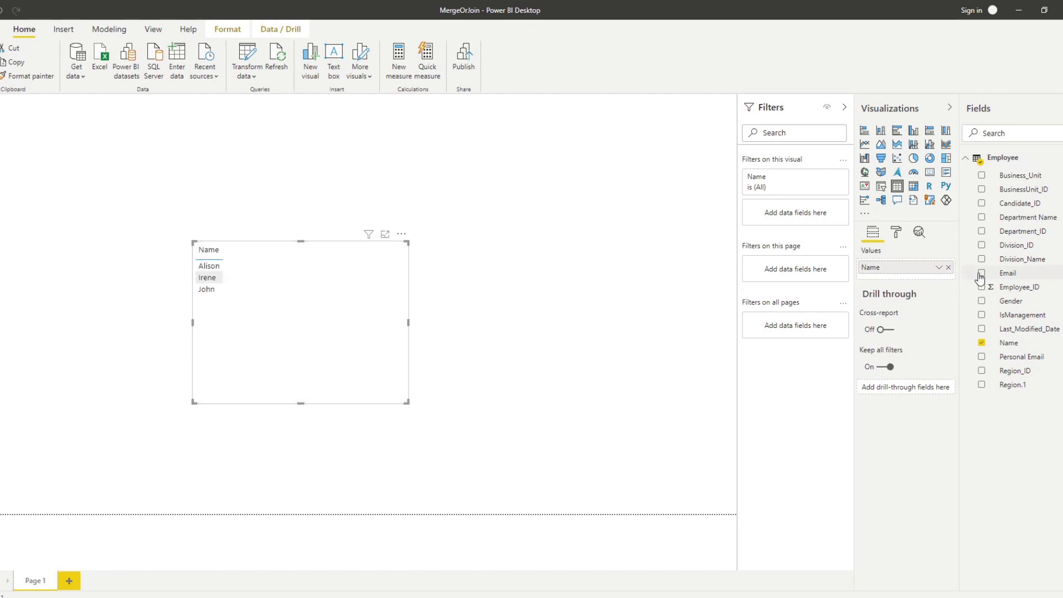
Add Business_Unit, Email and Personal Email from Employee and widen the table visual
click(982, 176)
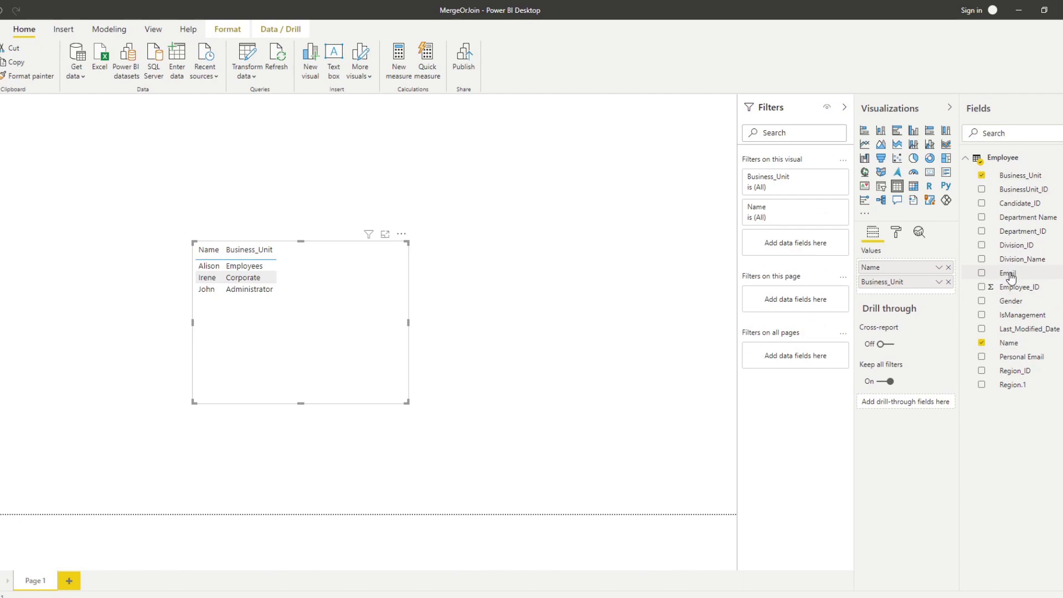
drag(1009, 275, 941, 293)
drag(1021, 357, 936, 310)
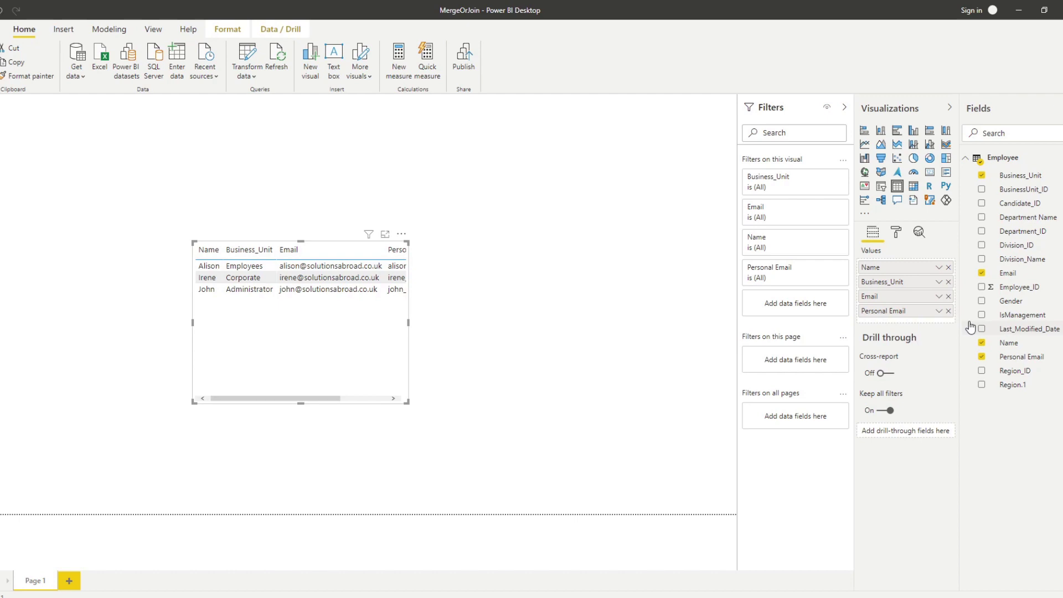
drag(408, 322, 558, 323)
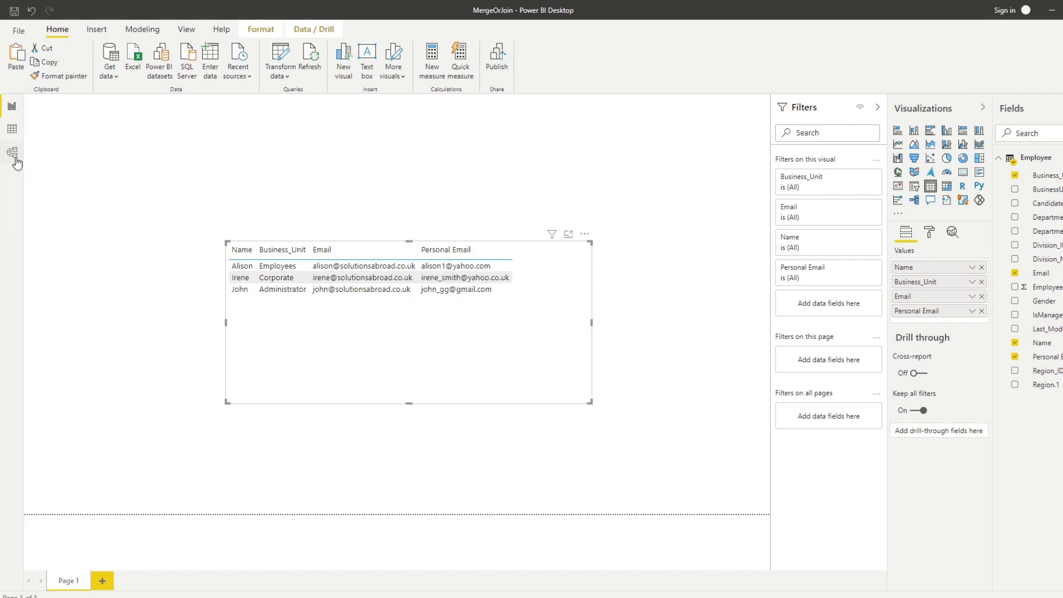
In Model view, extend the Employee card so every field through Region.1 shows
click(13, 155)
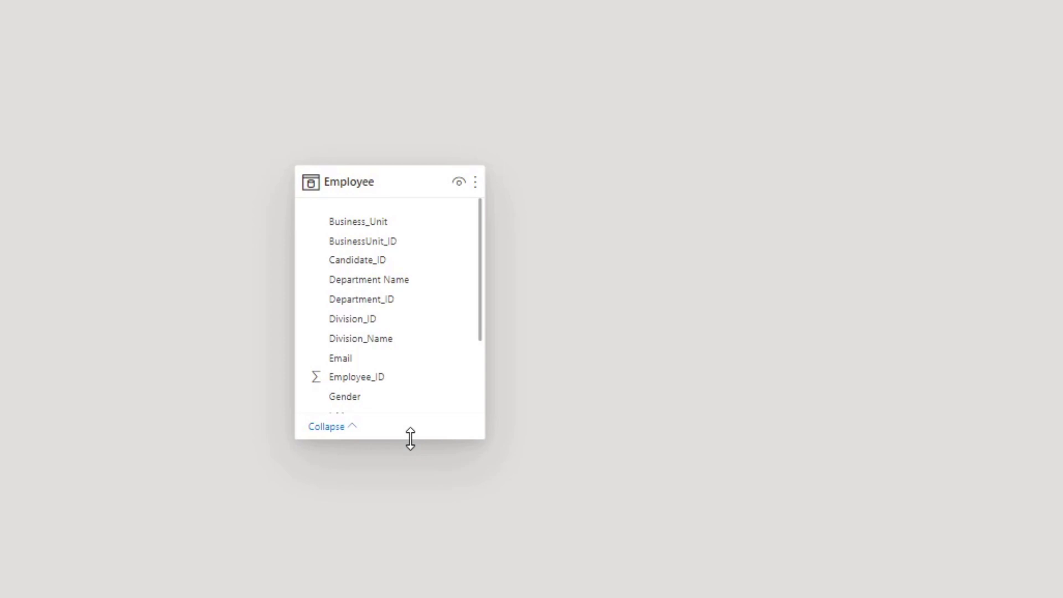
drag(410, 438, 410, 581)
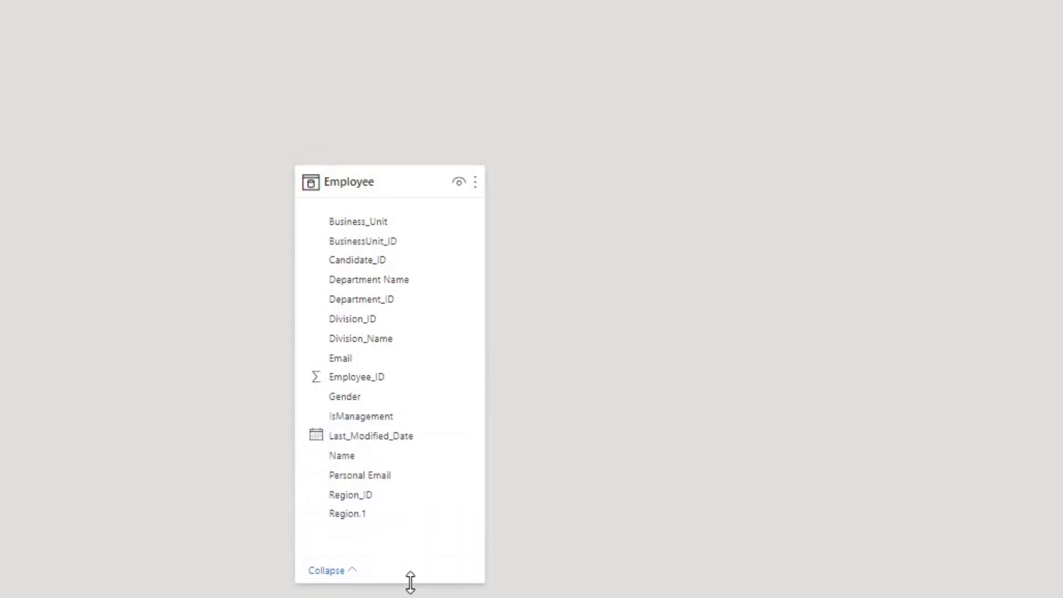